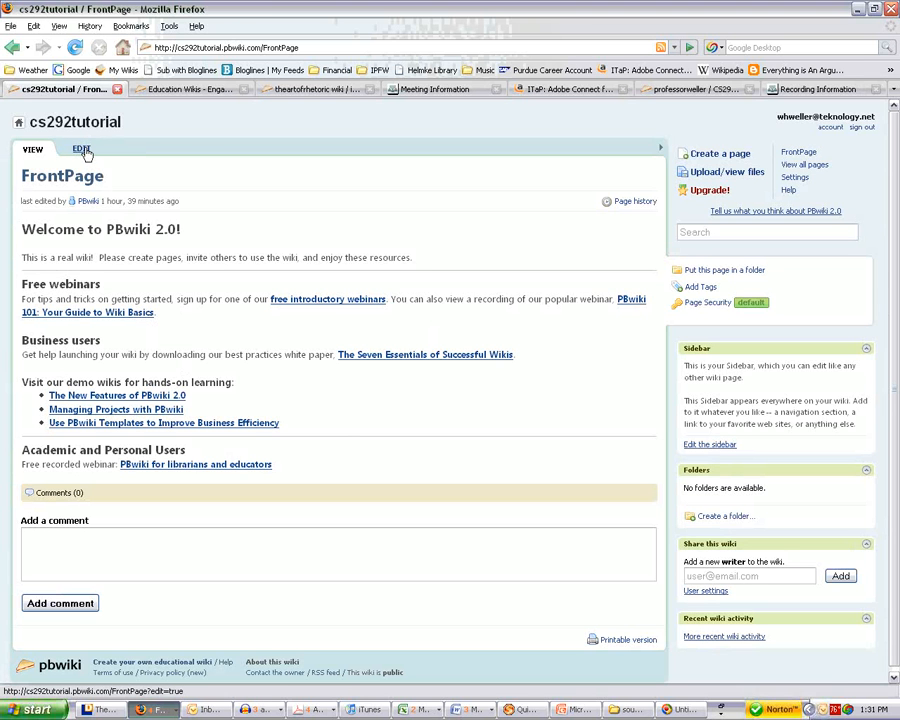
Open the FrontPage for editing, then strip the formatting from its default welcome text and delete it
{"action": "left_click", "coordinate": [84, 150]}
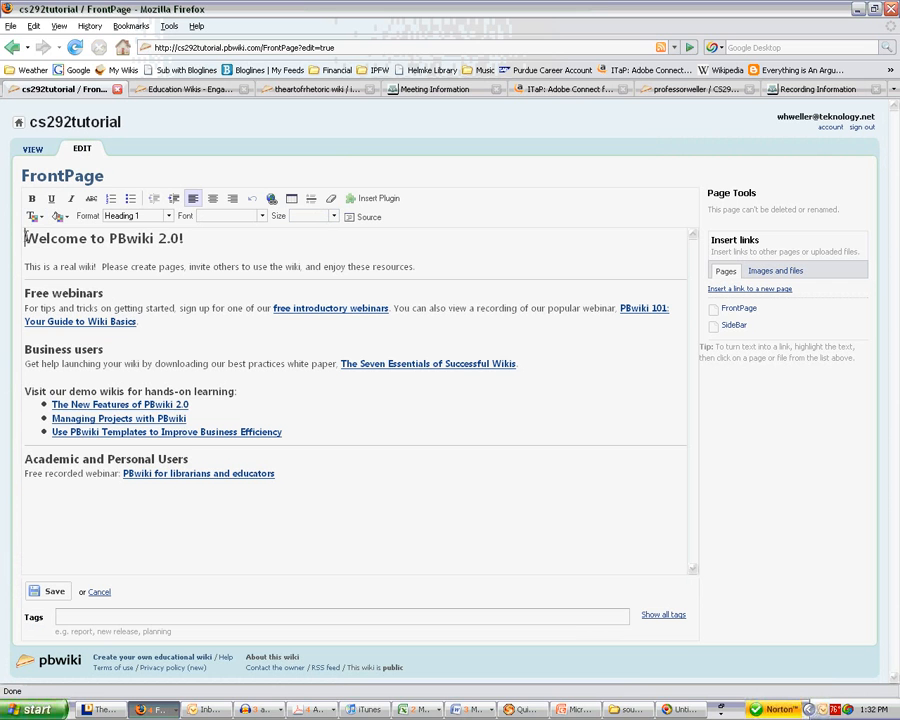
{"action": "left_click_drag", "start_coordinate": [20, 238], "coordinate": [509, 486]}
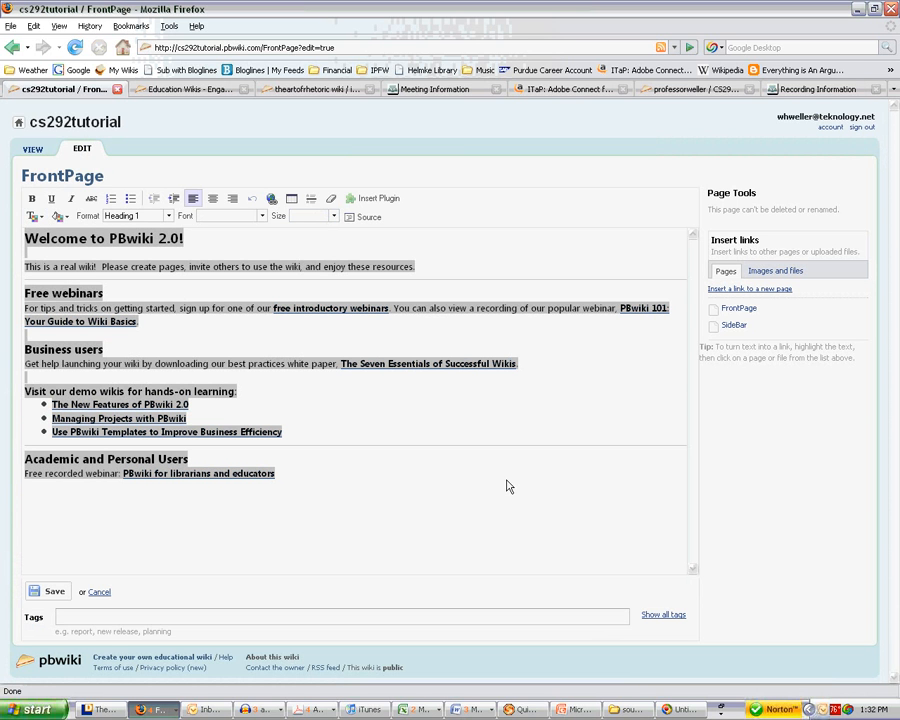
{"action": "left_click", "coordinate": [332, 200]}
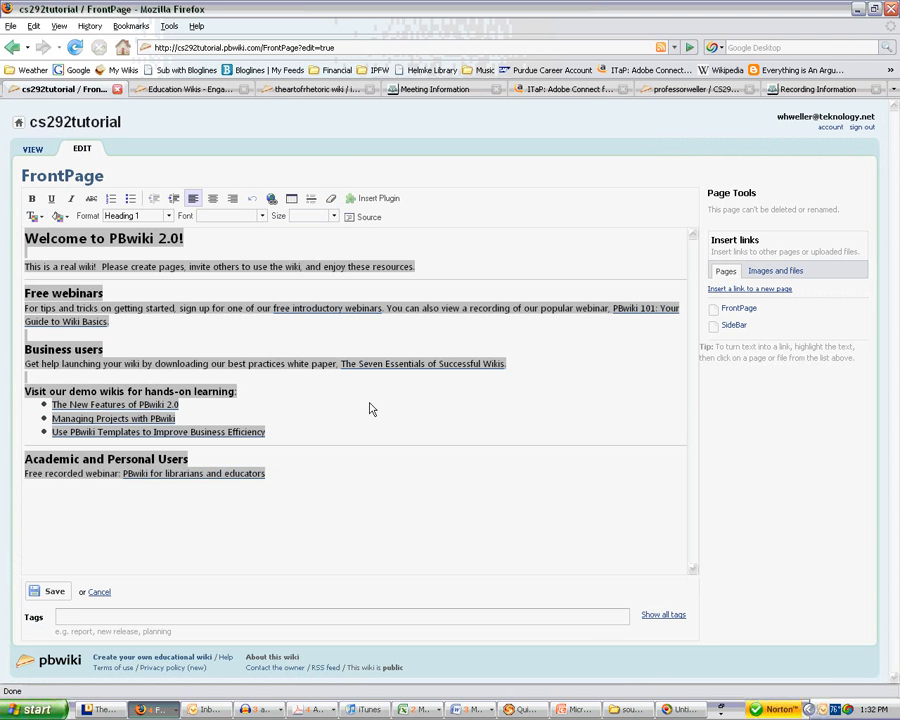
{"action": "key", "text": "Delete"}
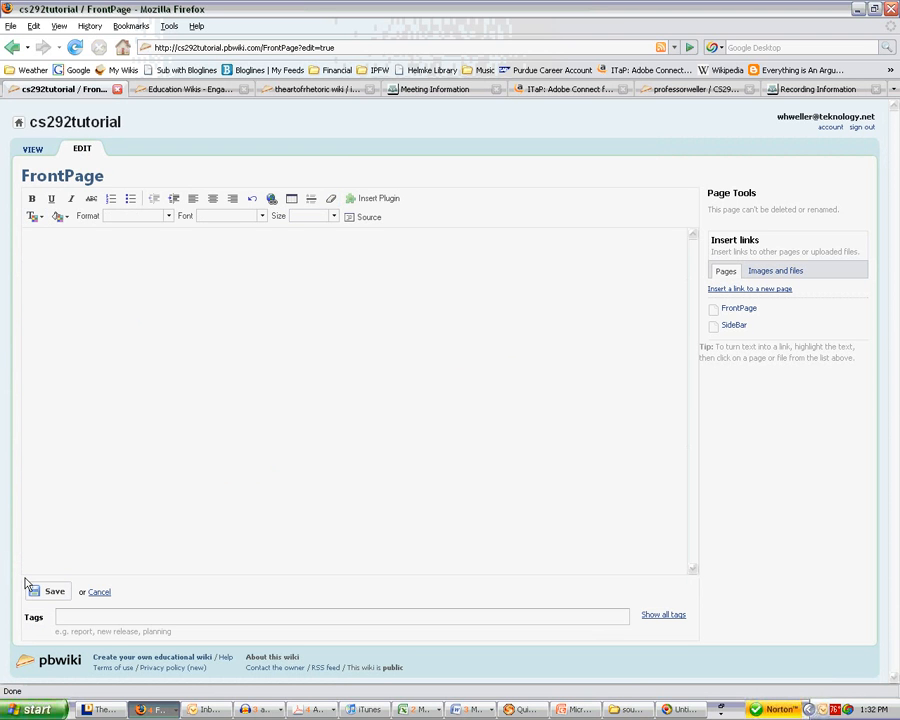
Start a link to a --New Page-- named 'Biographical sketch'
{"action": "left_click", "coordinate": [750, 291]}
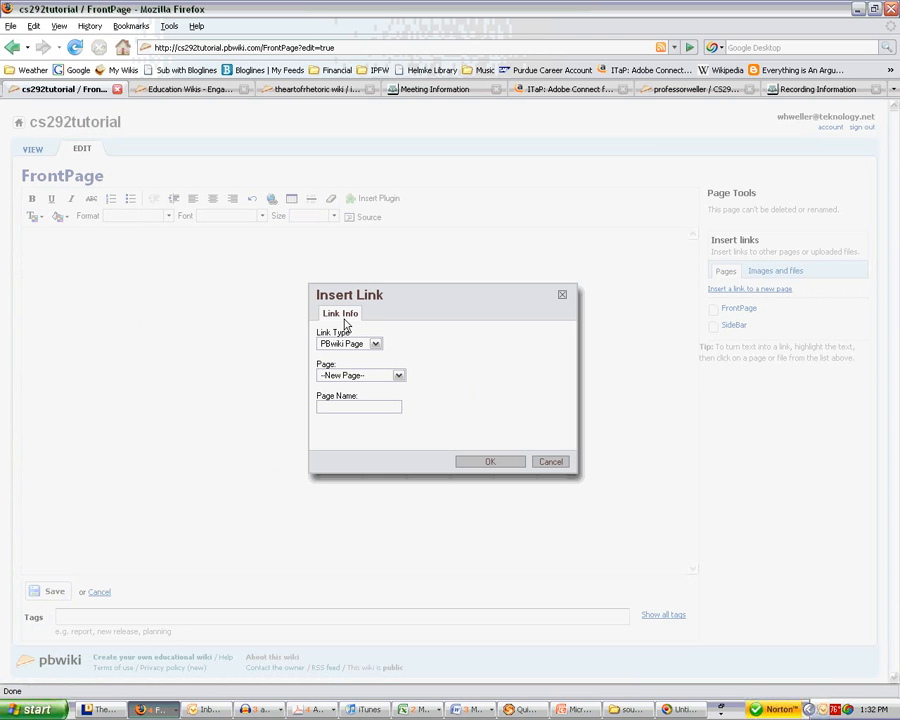
{"action": "left_click", "coordinate": [370, 385]}
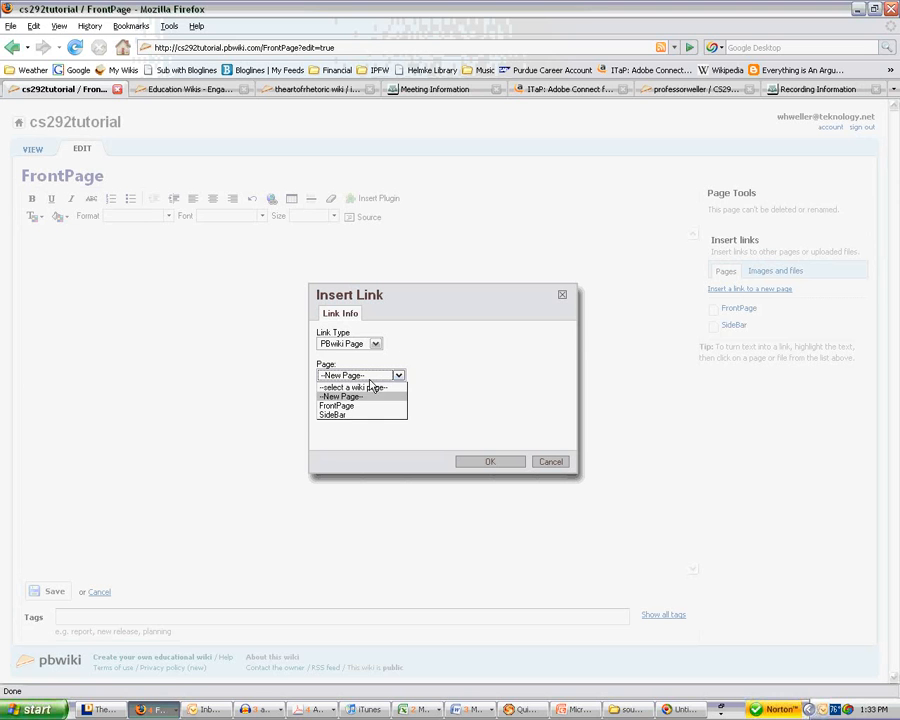
{"action": "left_click", "coordinate": [398, 376]}
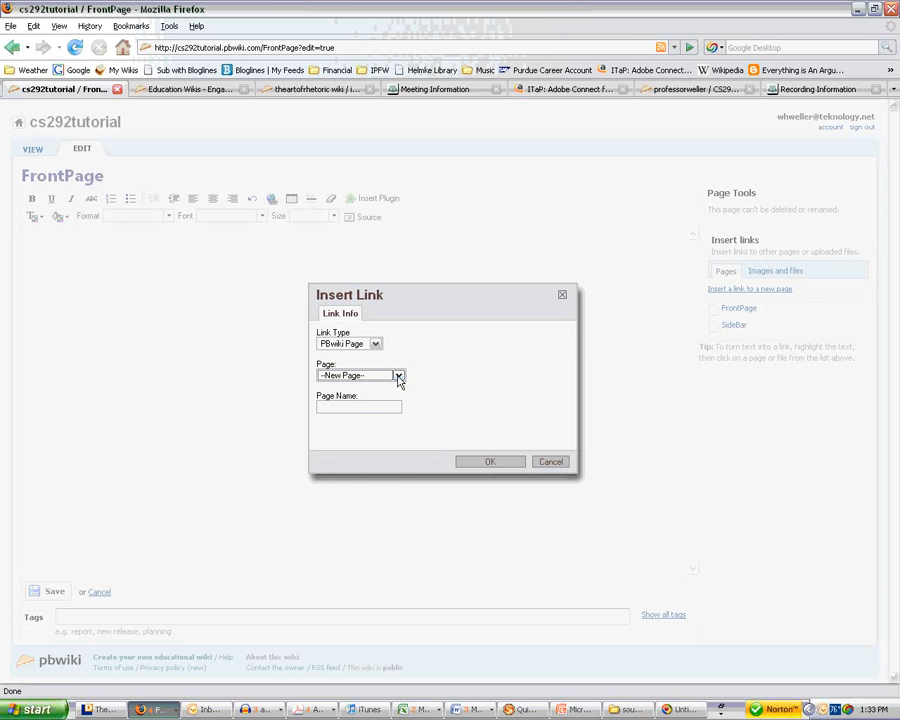
{"action": "left_click", "coordinate": [355, 407]}
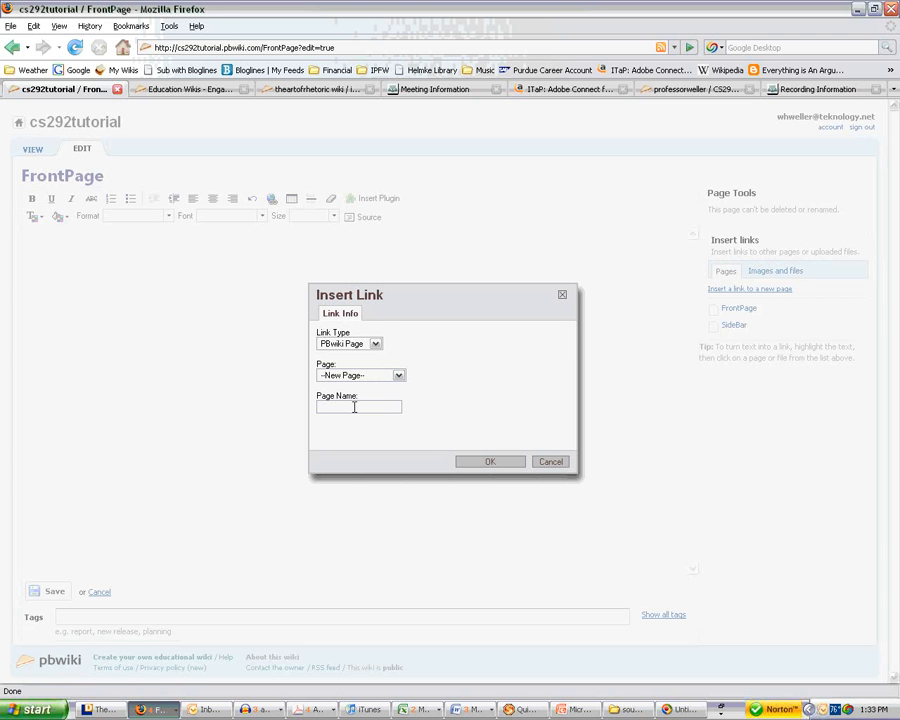
{"action": "type", "text": "Biographical sketch"}
Capitalize the page name to 'Biographical Sketch' and insert the link
{"action": "left_click", "coordinate": [364, 405]}
{"action": "key", "text": "BackSpace"}
{"action": "type", "text": "S"}
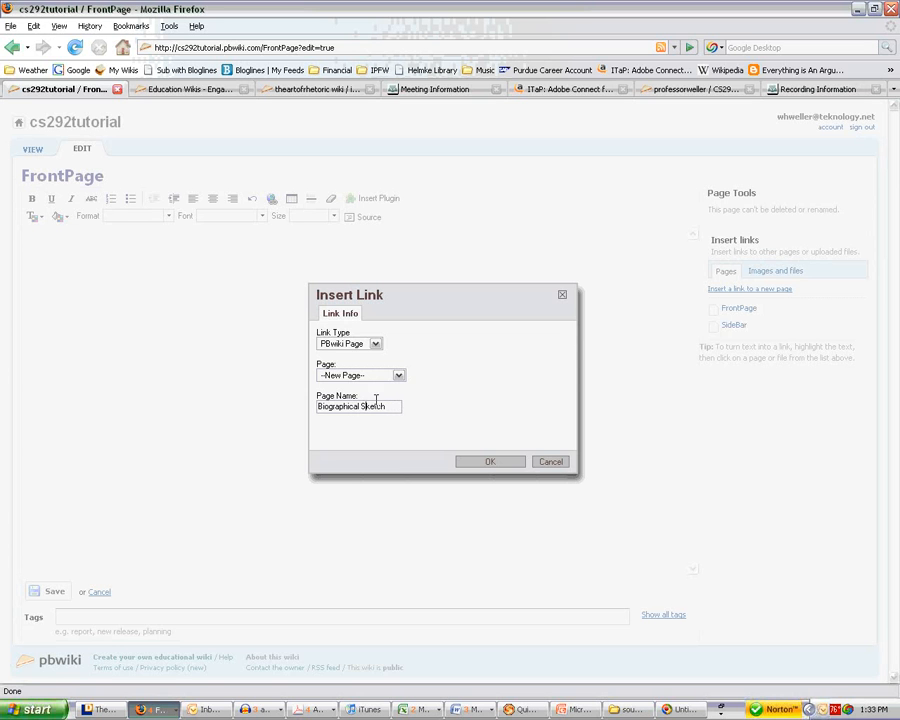
{"action": "left_click", "coordinate": [488, 463]}
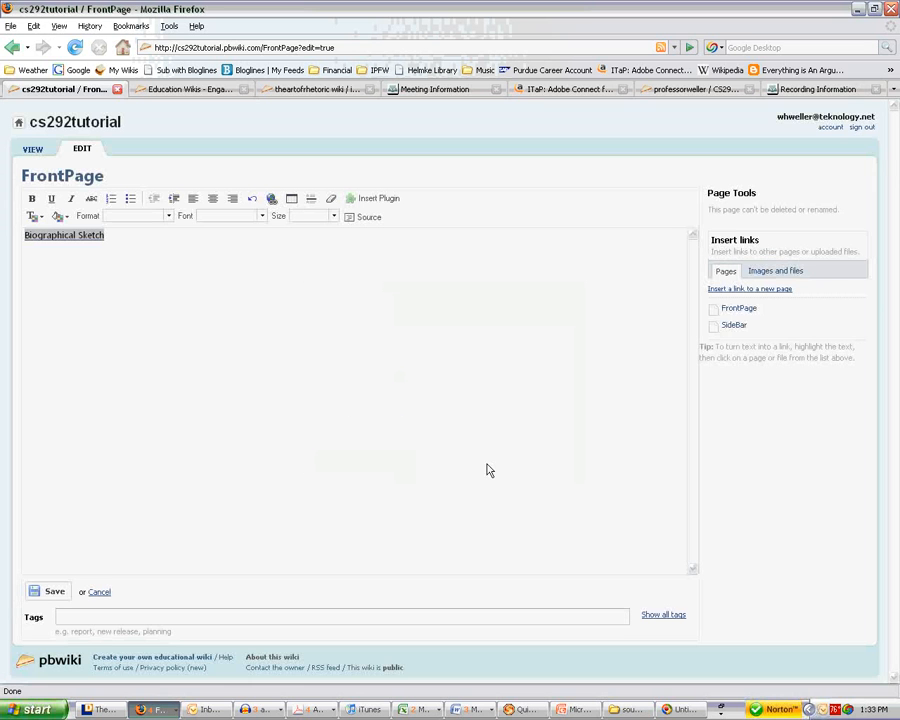
Format the Biographical Sketch link as Heading 1 and save the FrontPage
{"action": "left_click", "coordinate": [169, 217]}
{"action": "left_click", "coordinate": [162, 259]}
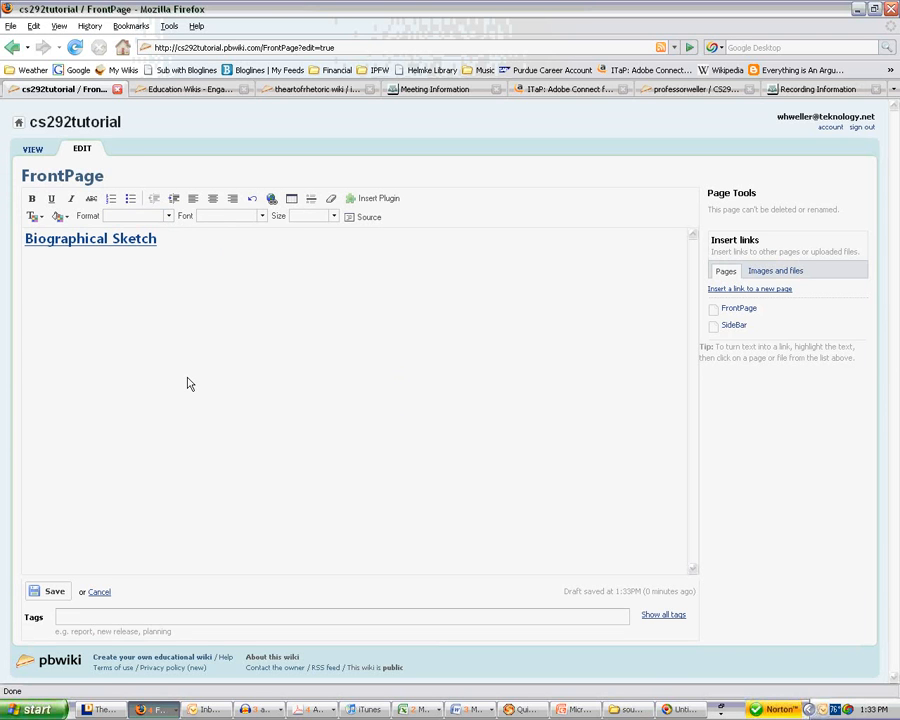
{"action": "left_click", "coordinate": [53, 592]}
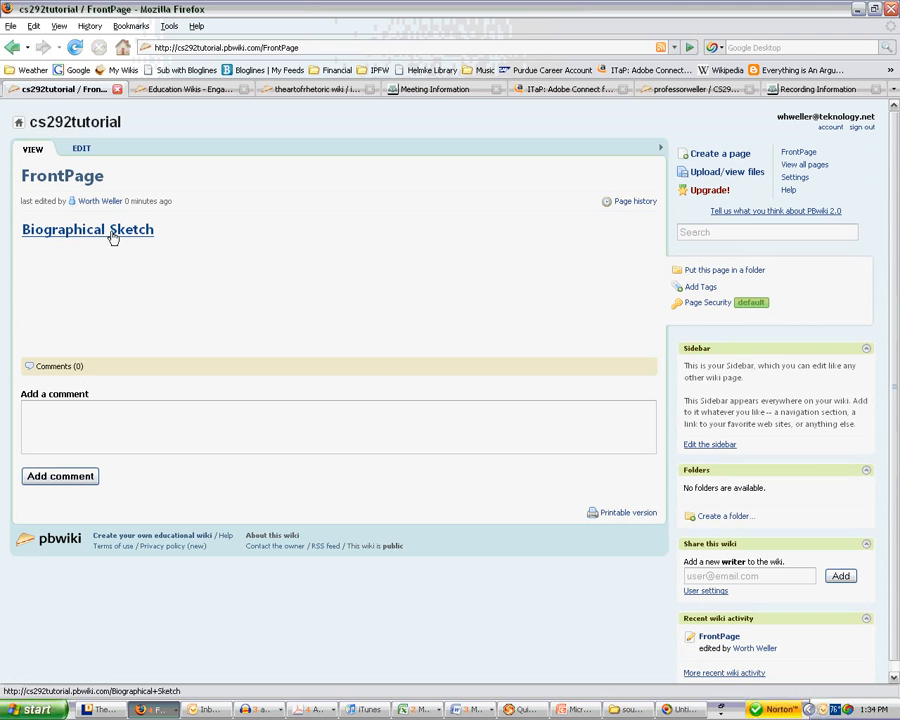
Follow the Biographical Sketch link to reach the new-page form
{"action": "left_click", "coordinate": [114, 237]}
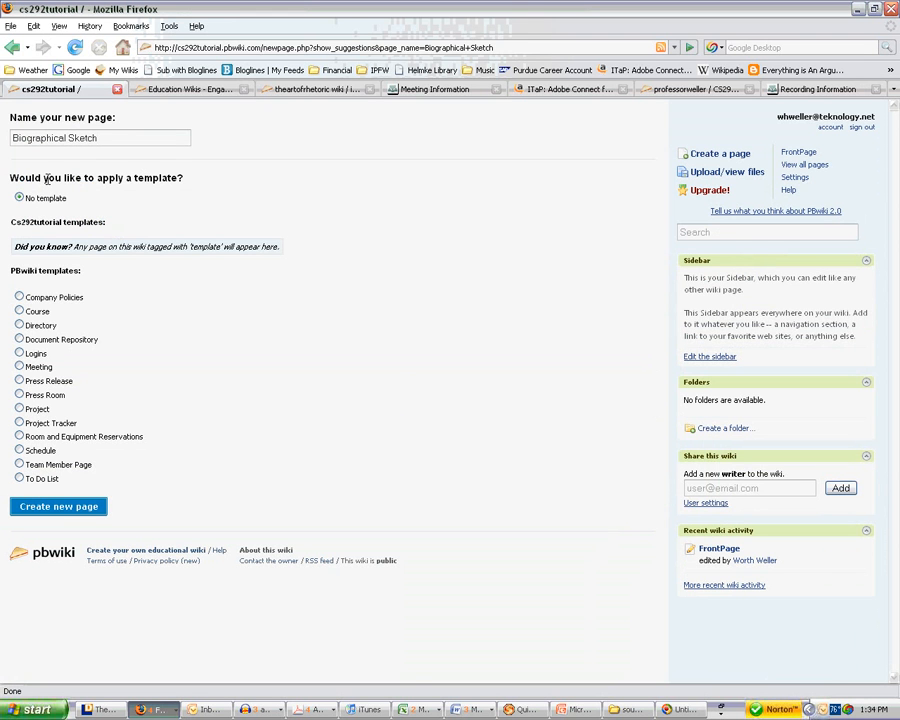
Create the Biographical Sketch page with no template and place the caret in its body
{"action": "left_click", "coordinate": [66, 511]}
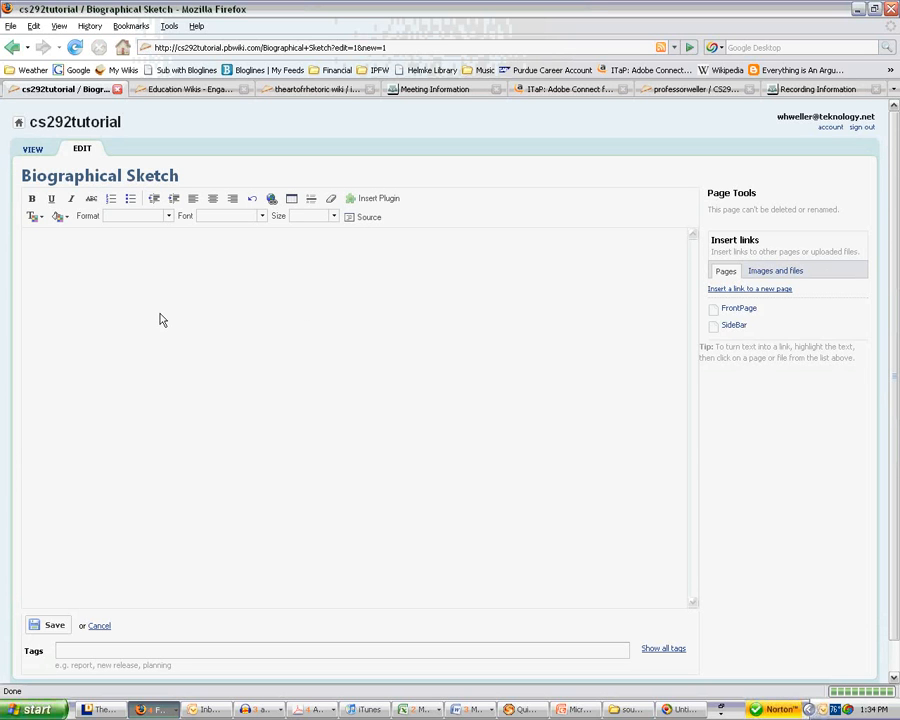
{"action": "left_click", "coordinate": [56, 244]}
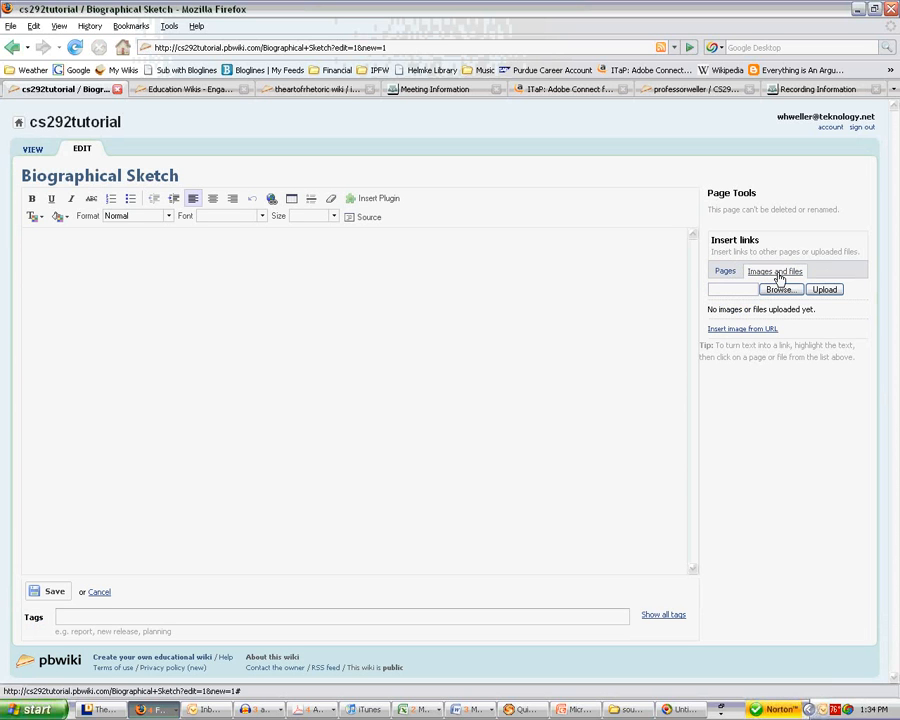
Upload the photo Worthwebct5_08_150.jpg from the AAA Filing Cabinet folder
{"action": "left_click", "coordinate": [738, 289]}
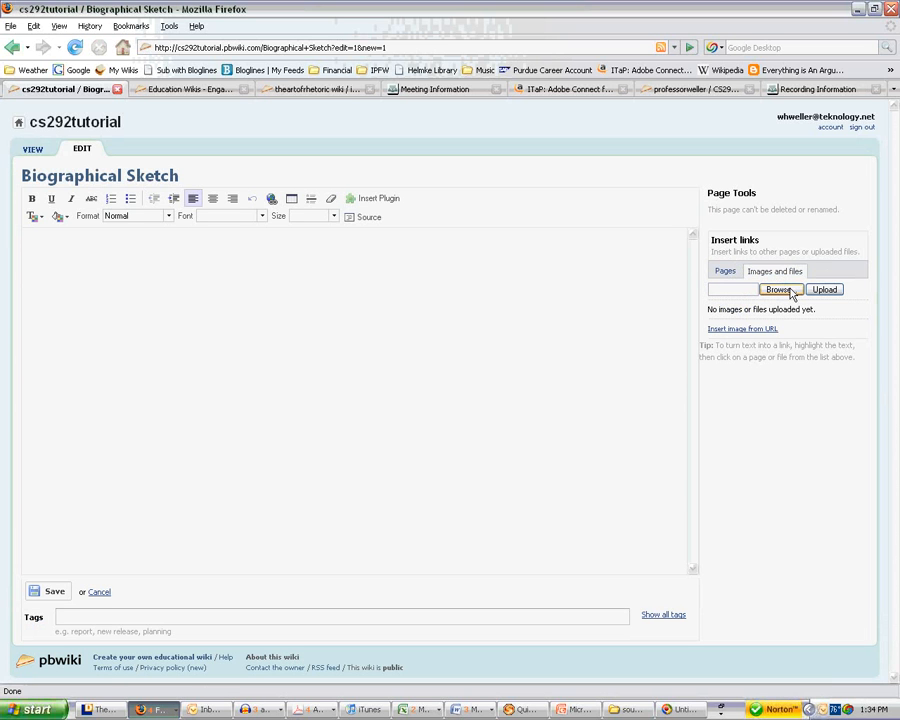
{"action": "left_click", "coordinate": [779, 290]}
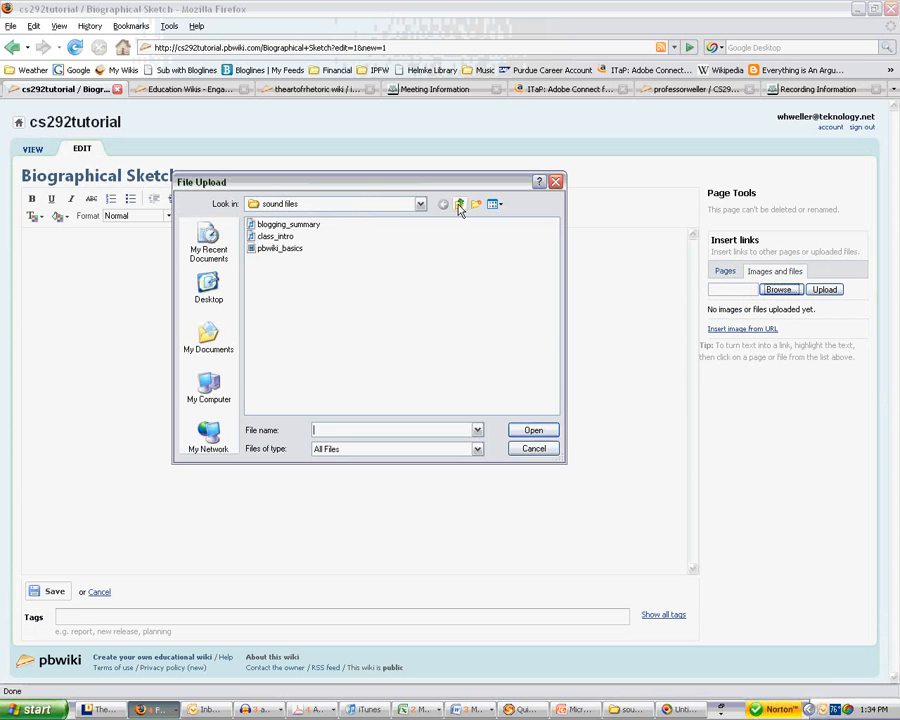
{"action": "left_click", "coordinate": [458, 204]}
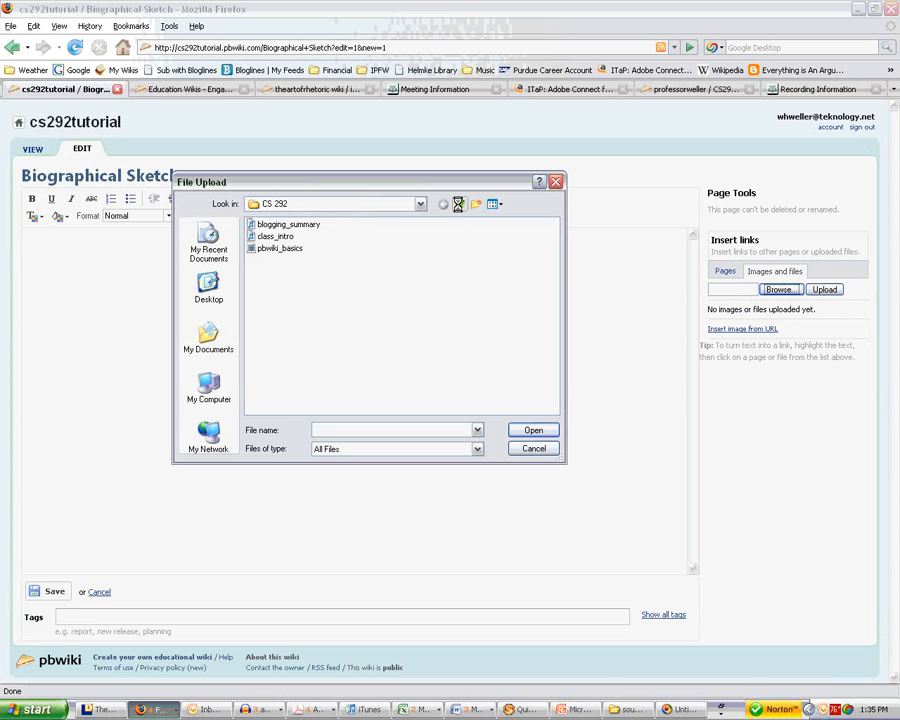
{"action": "left_click", "coordinate": [458, 204]}
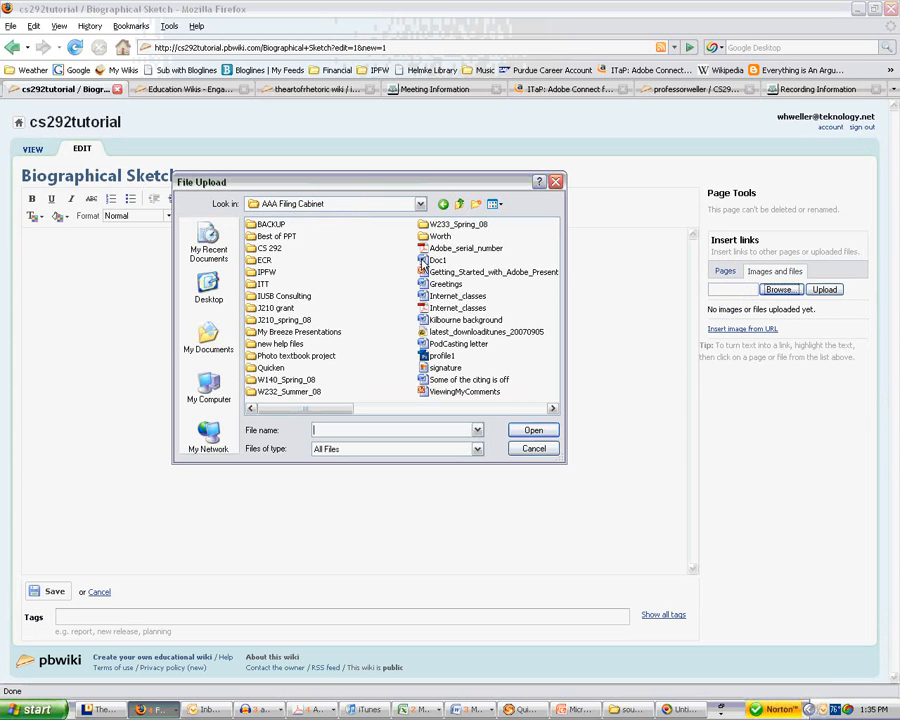
{"action": "left_click", "coordinate": [538, 408]}
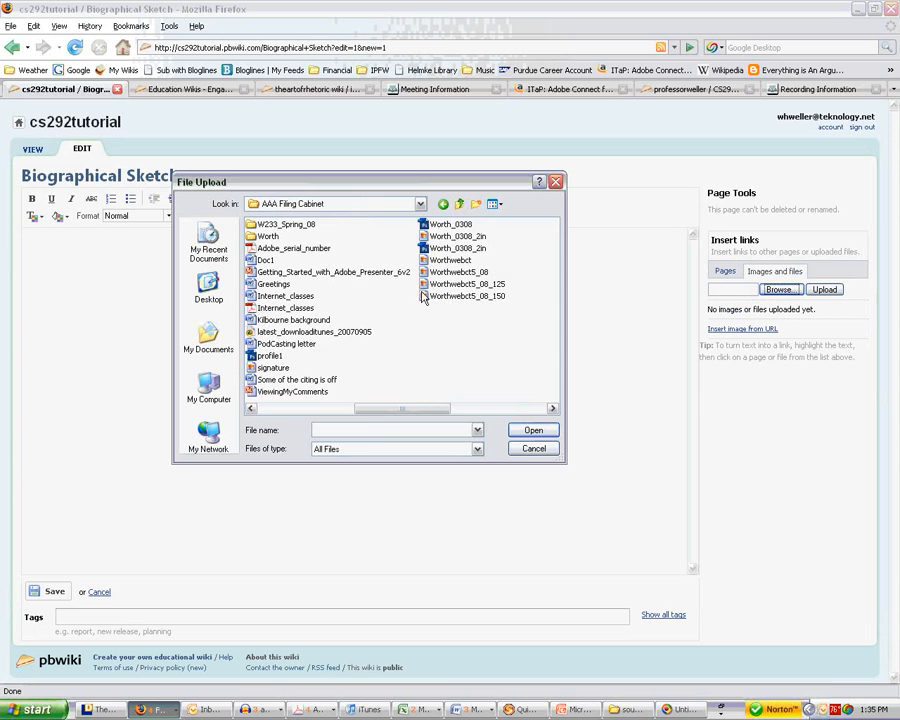
{"action": "left_click", "coordinate": [428, 296]}
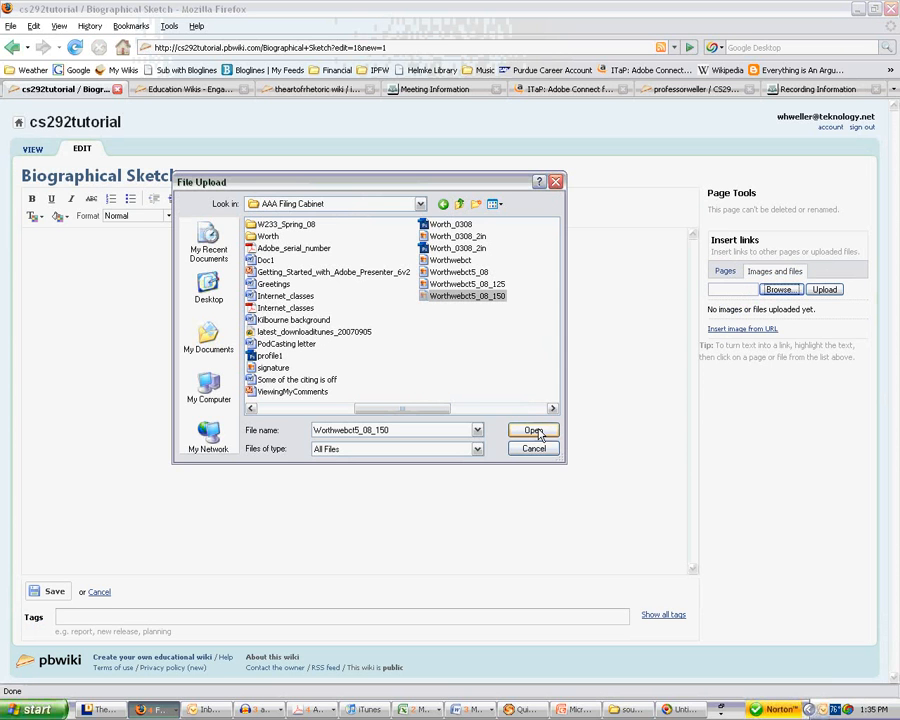
{"action": "left_click", "coordinate": [534, 430]}
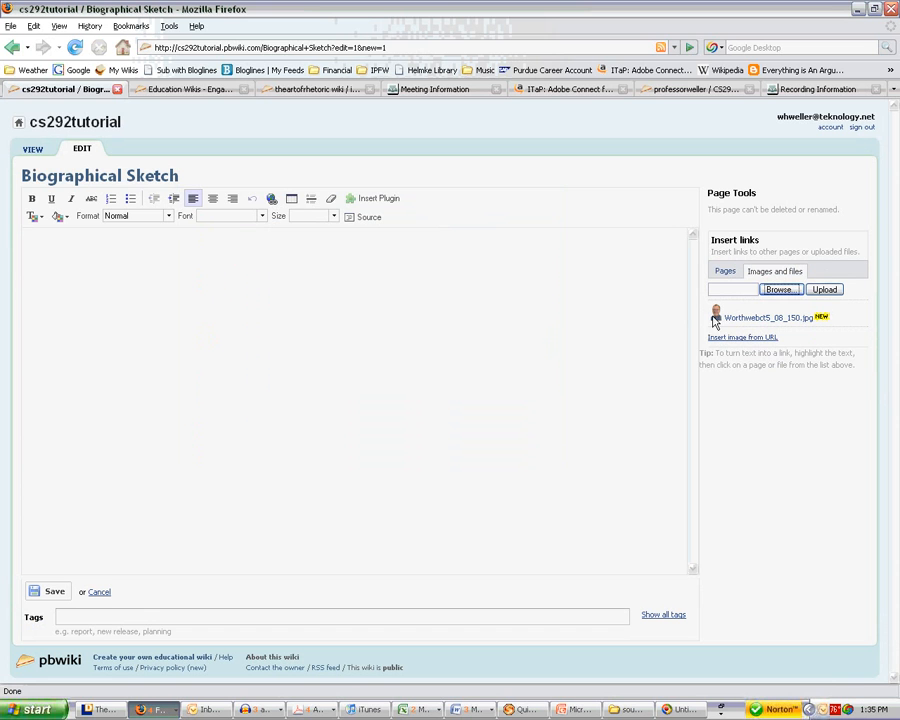
{"action": "left_click", "coordinate": [32, 246]}
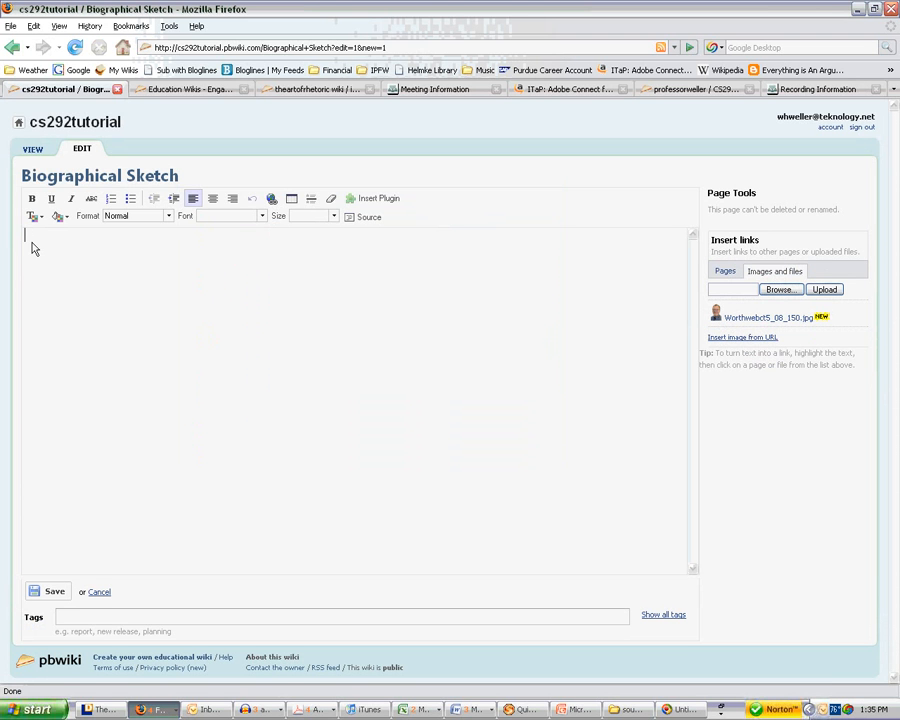
Insert the uploaded portrait photo and type the person's name beneath it
{"action": "left_click", "coordinate": [760, 318]}
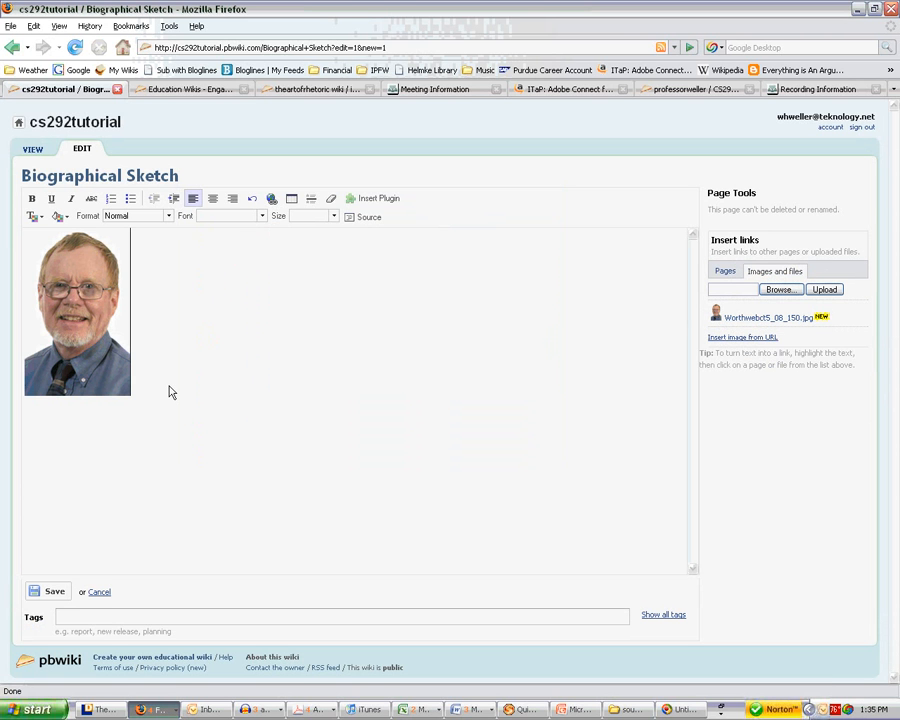
{"action": "key", "text": "Return"}
{"action": "type", "text": "Worth W"}
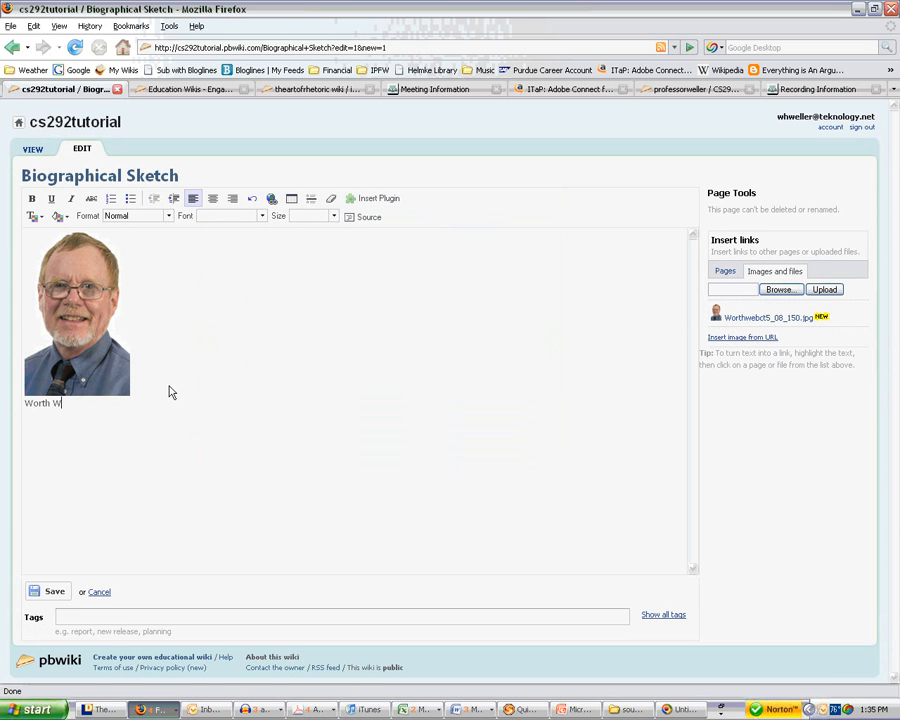
{"action": "type", "text": "eller"}
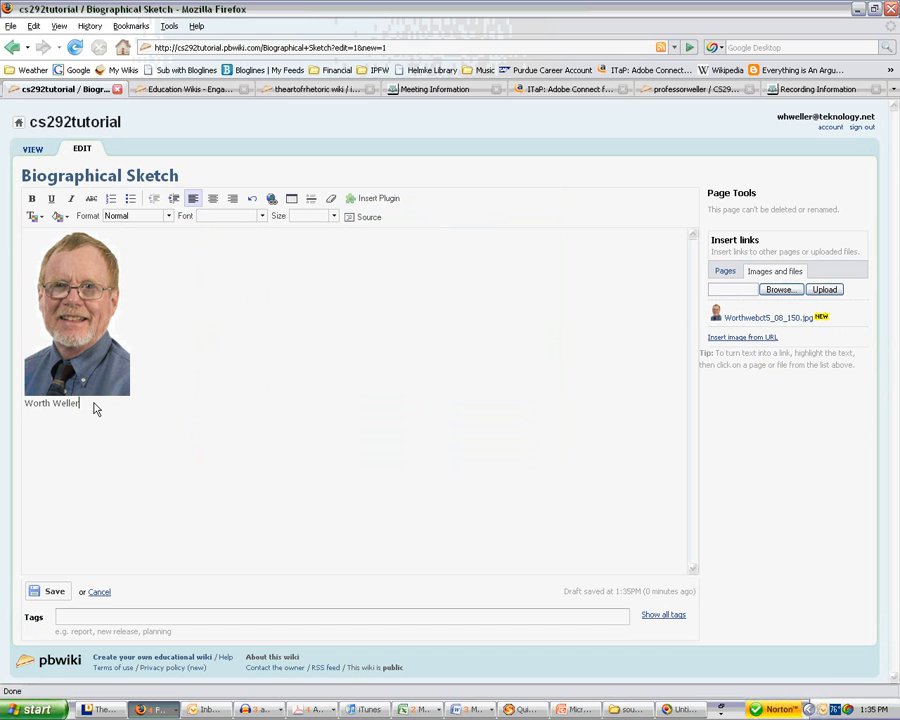
{"action": "key", "text": "Return"}
Type Family, Friends, Pets, Music, Books and Movies on separate lines
{"action": "key", "text": "Return"}
{"action": "type", "text": "Family"}
{"action": "key", "text": "Return"}
{"action": "type", "text": "Friends"}
{"action": "key", "text": "Return"}
{"action": "type", "text": "Pets"}
{"action": "key", "text": "Return"}
{"action": "type", "text": "Mus"}
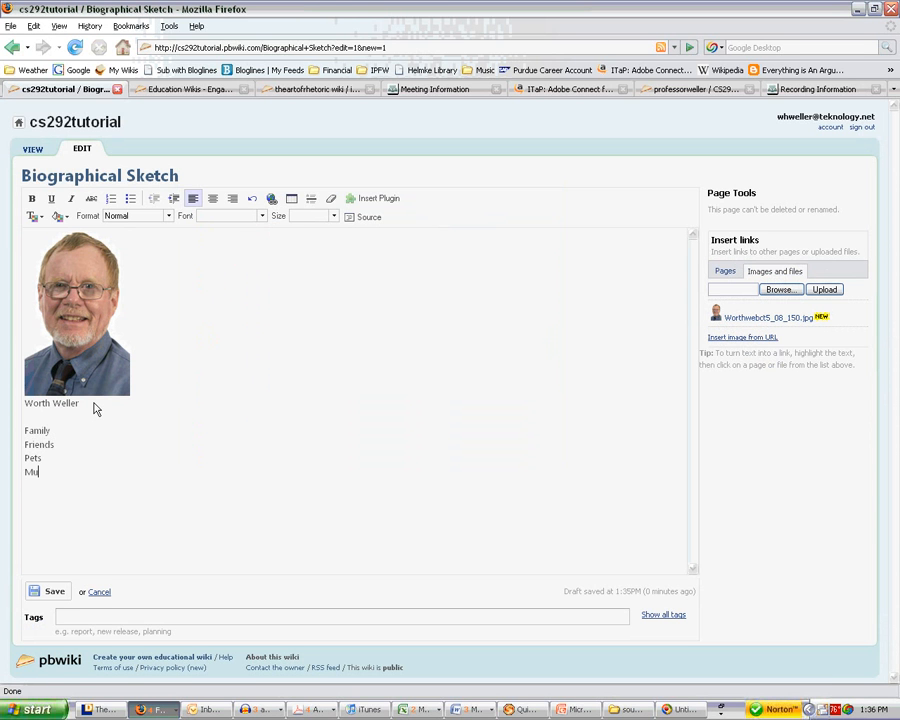
{"action": "type", "text": "ic"}
{"action": "key", "text": "Return"}
{"action": "type", "text": "Books"}
{"action": "key", "text": "Return"}
{"action": "type", "text": "Movies"}
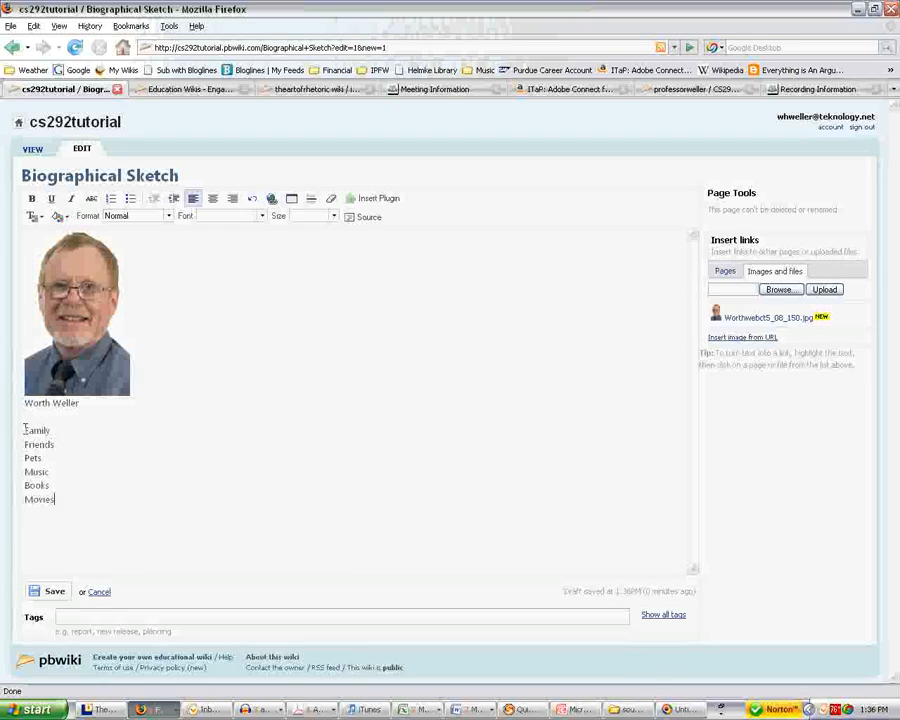
Format the six interest lines, Family through Movies, as a bulleted list
{"action": "left_click", "coordinate": [25, 430]}
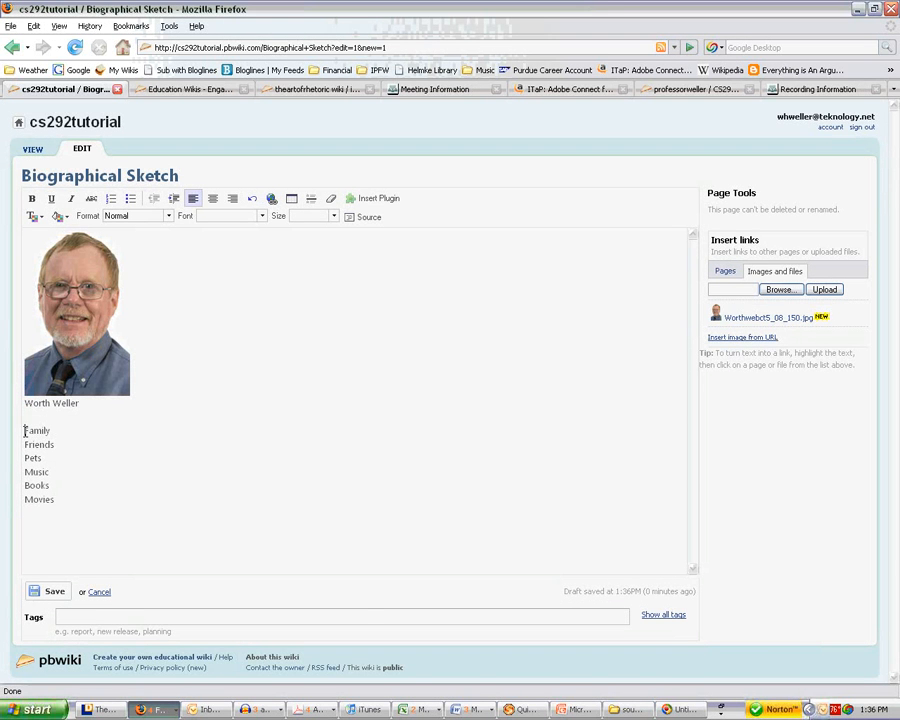
{"action": "left_click_drag", "start_coordinate": [25, 430], "coordinate": [66, 504]}
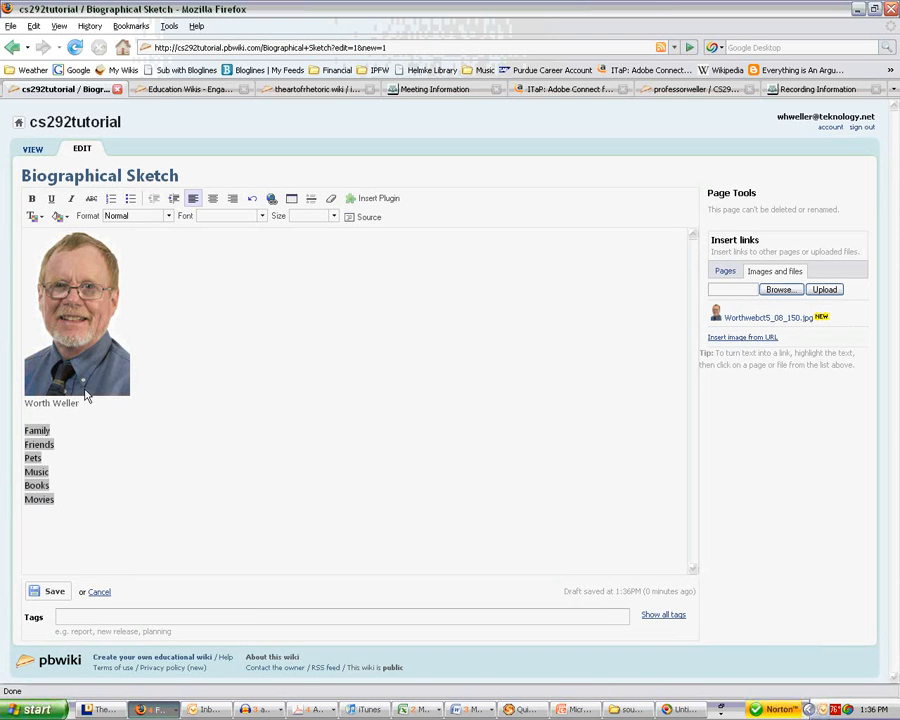
{"action": "left_click", "coordinate": [131, 203]}
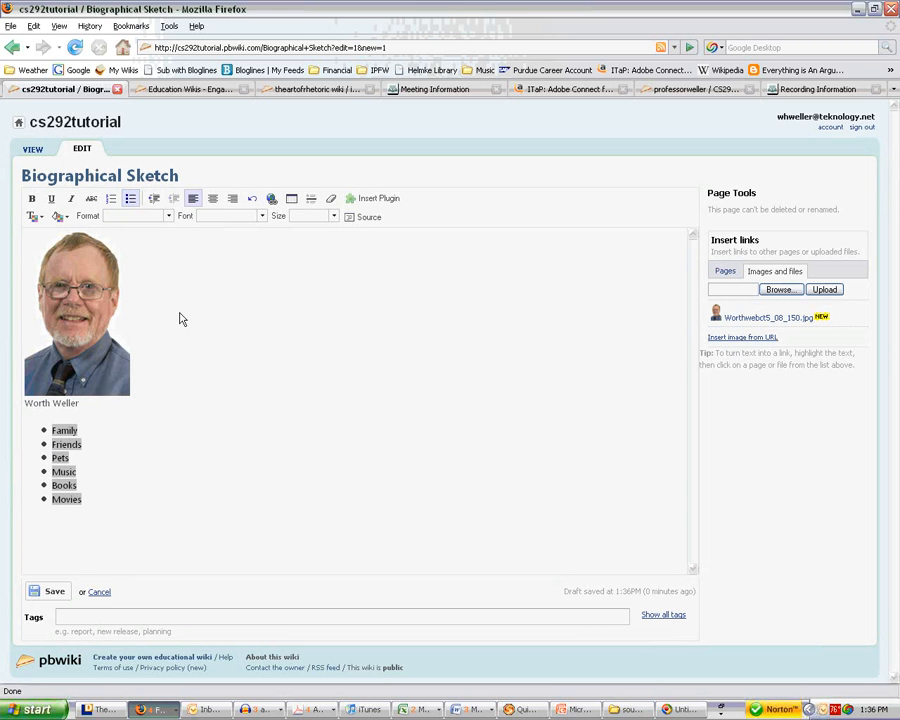
{"action": "left_click", "coordinate": [209, 452]}
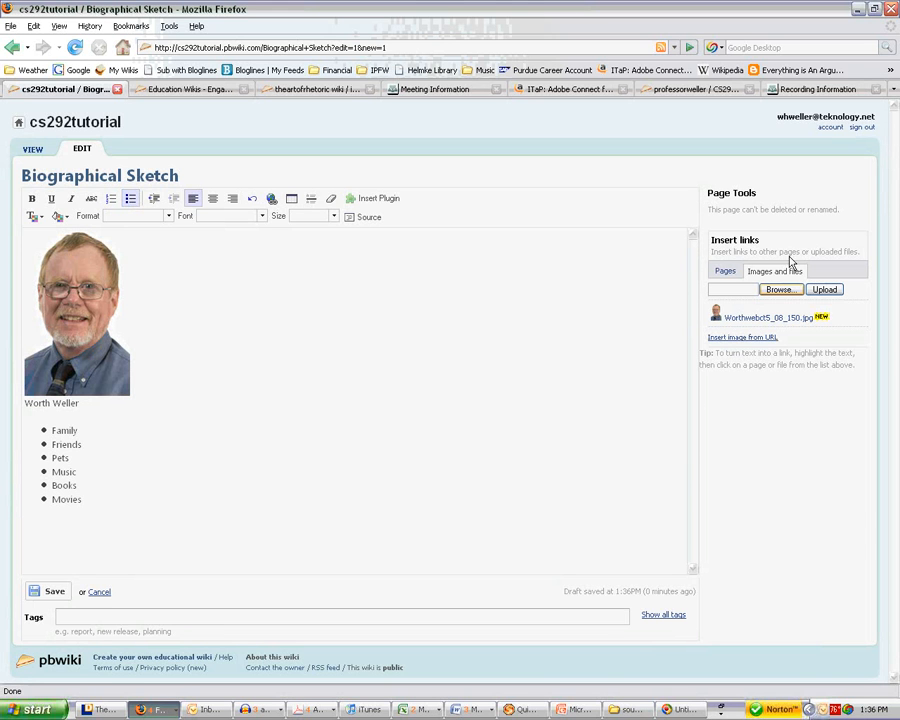
{"action": "double_click", "coordinate": [65, 430]}
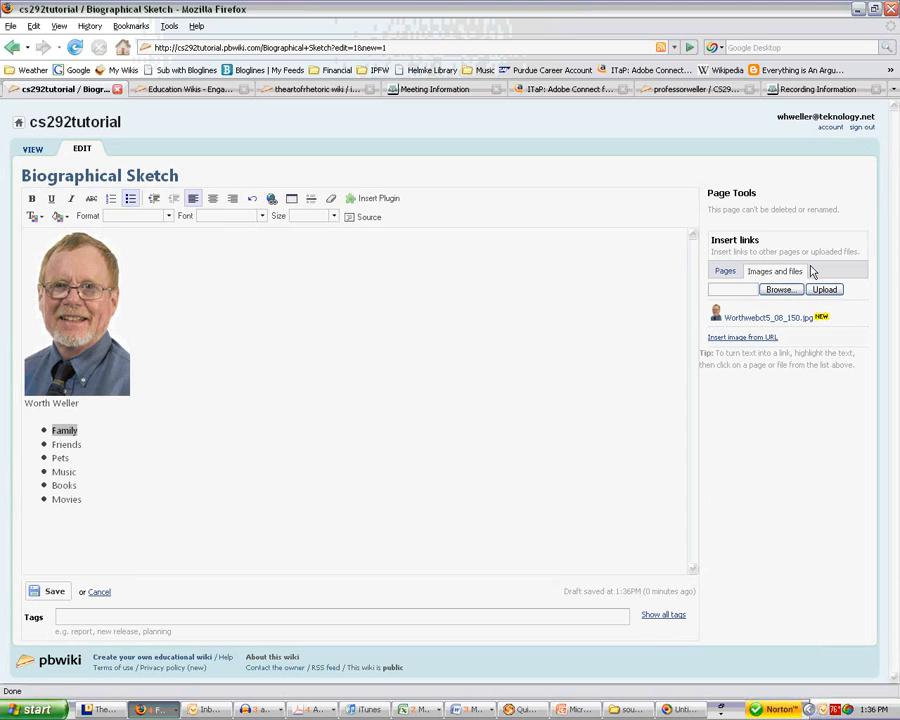
Link the Family bullet to a new wiki page named Family
{"action": "left_click", "coordinate": [726, 273]}
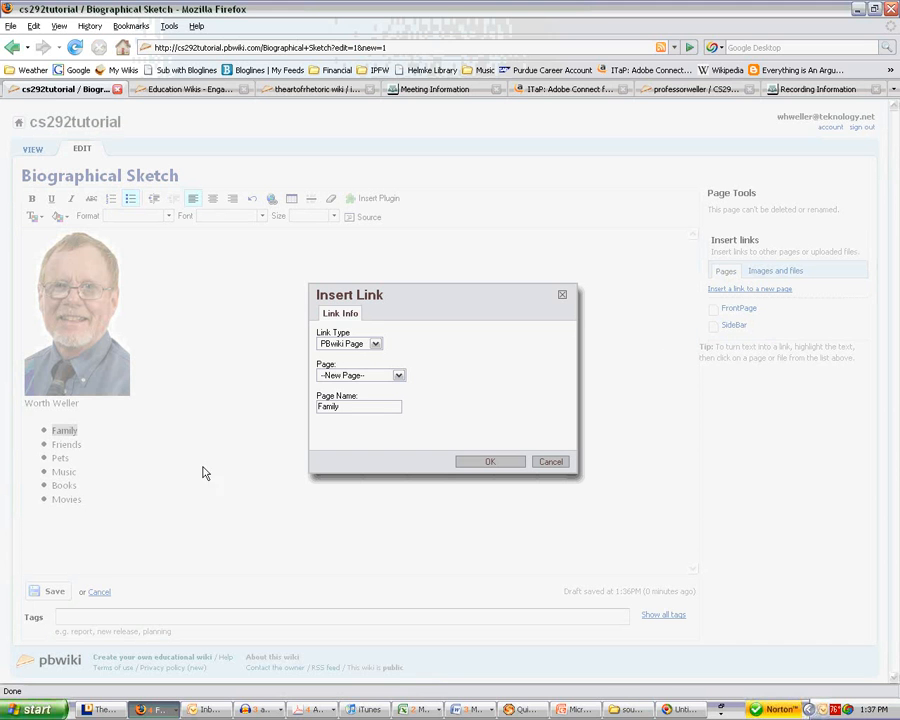
{"action": "left_click", "coordinate": [492, 462]}
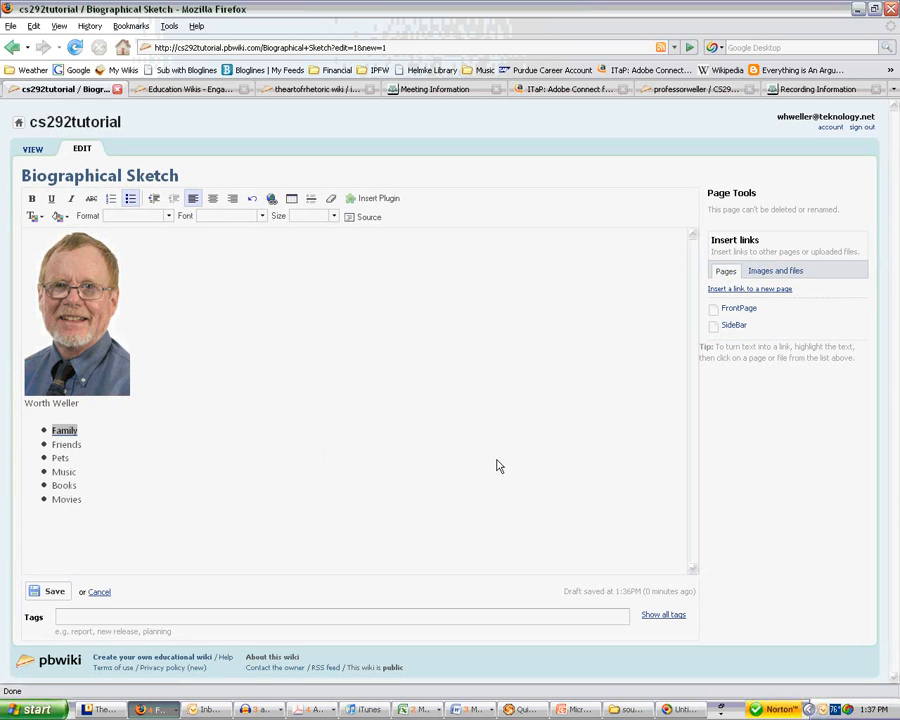
{"action": "left_click", "coordinate": [94, 434]}
Switch the link panel back to the uploaded images and files list
{"action": "left_click", "coordinate": [780, 272]}
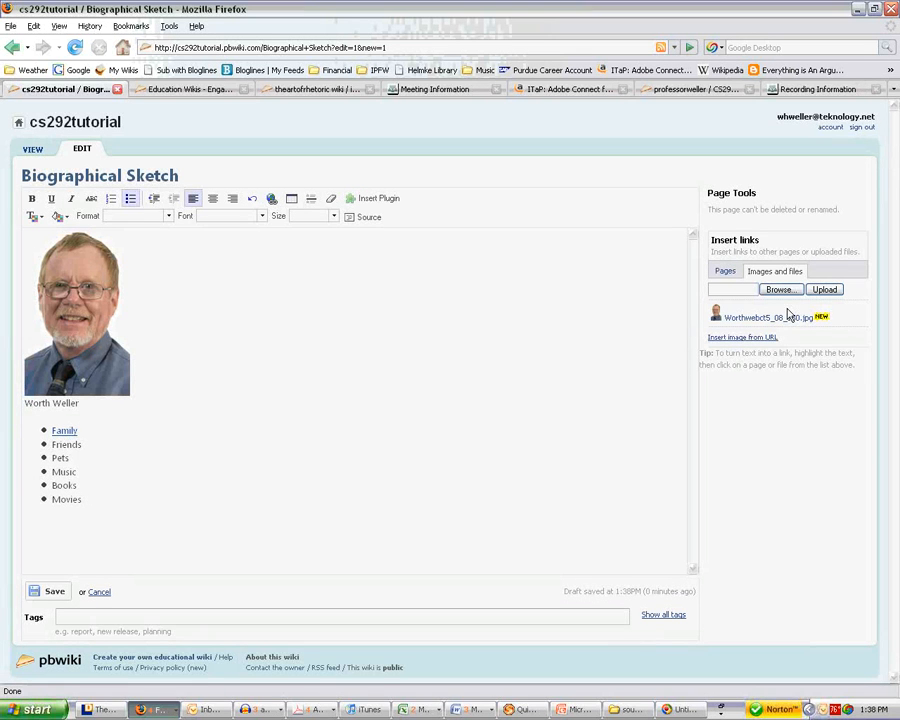
Open the Insert Plugin chooser and look through the Video and Chat categories, including the chat room
{"action": "left_click", "coordinate": [370, 204]}
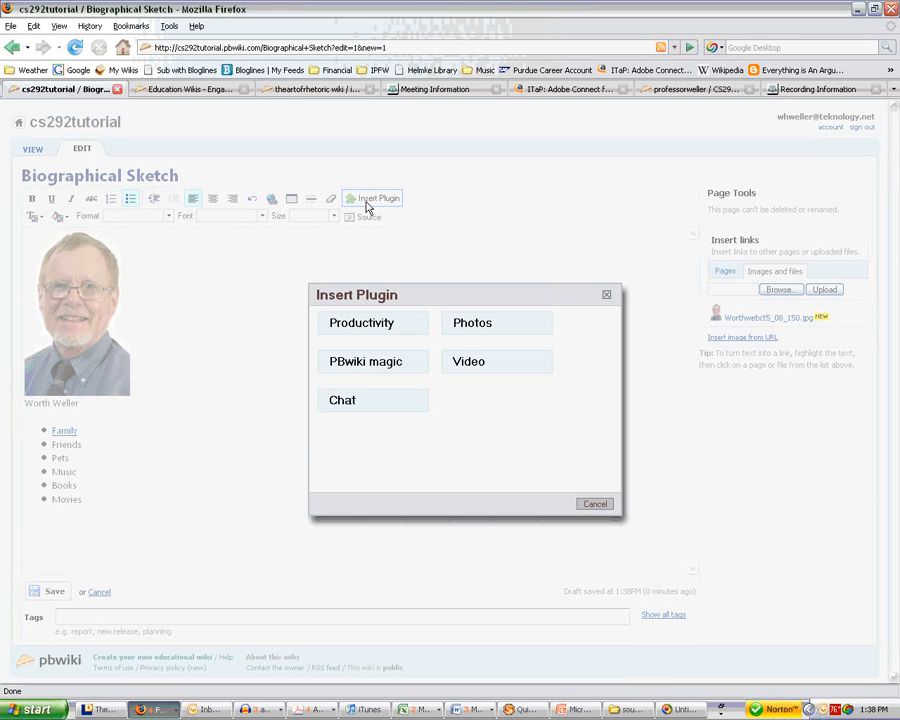
{"action": "mouse_move", "coordinate": [487, 374]}
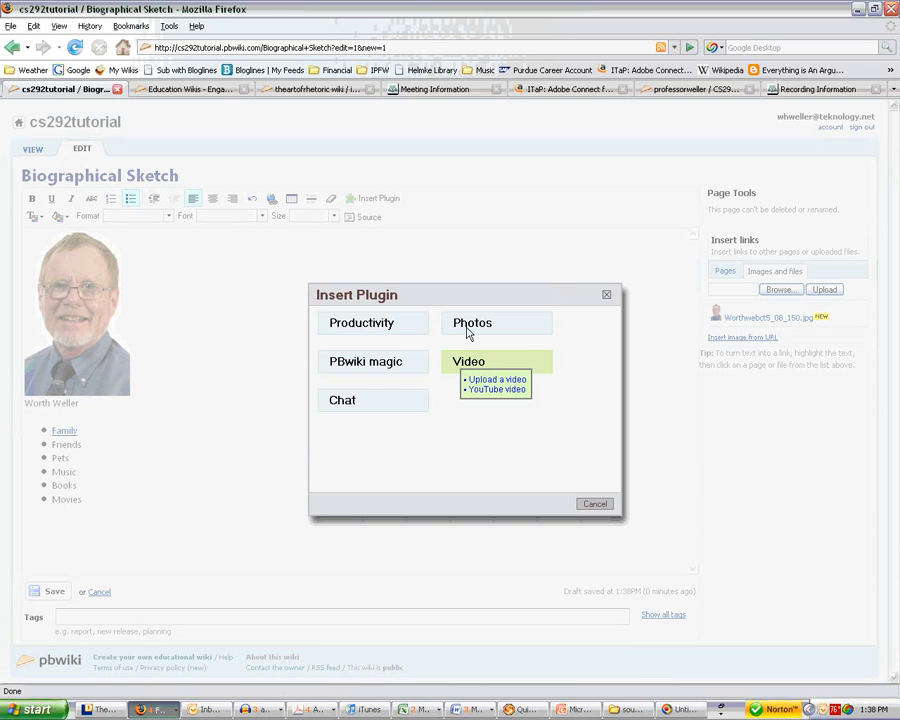
{"action": "mouse_move", "coordinate": [350, 402]}
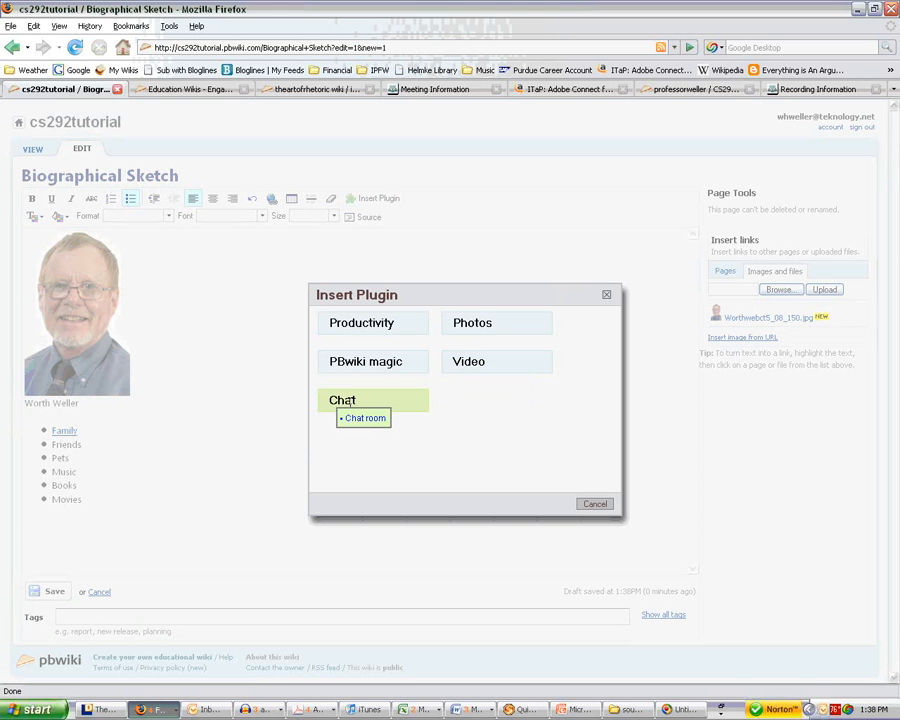